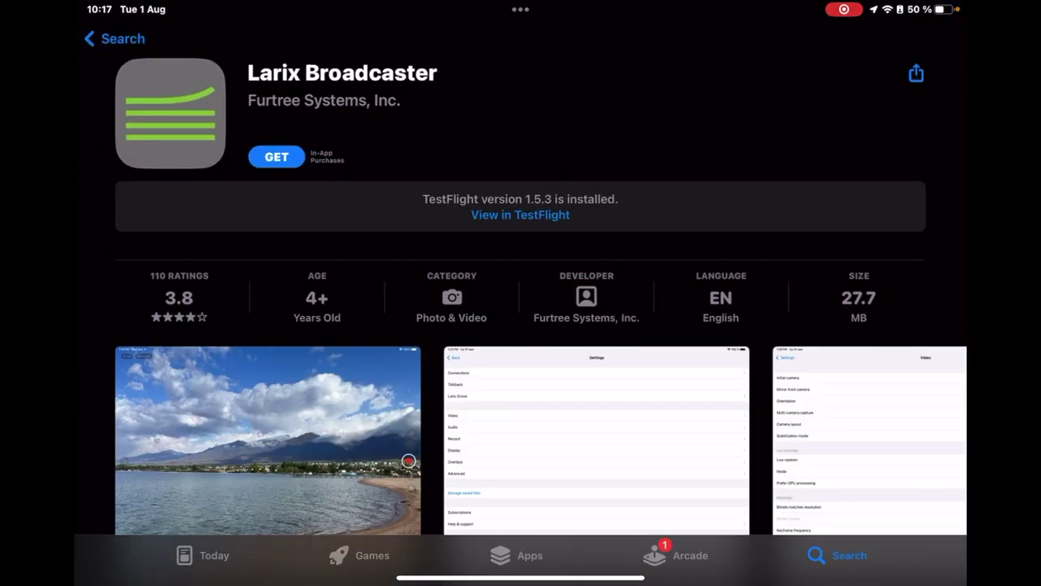
Install Larix Broadcaster and grant it camera and microphone access in the iPad settings
left_click(277, 156)
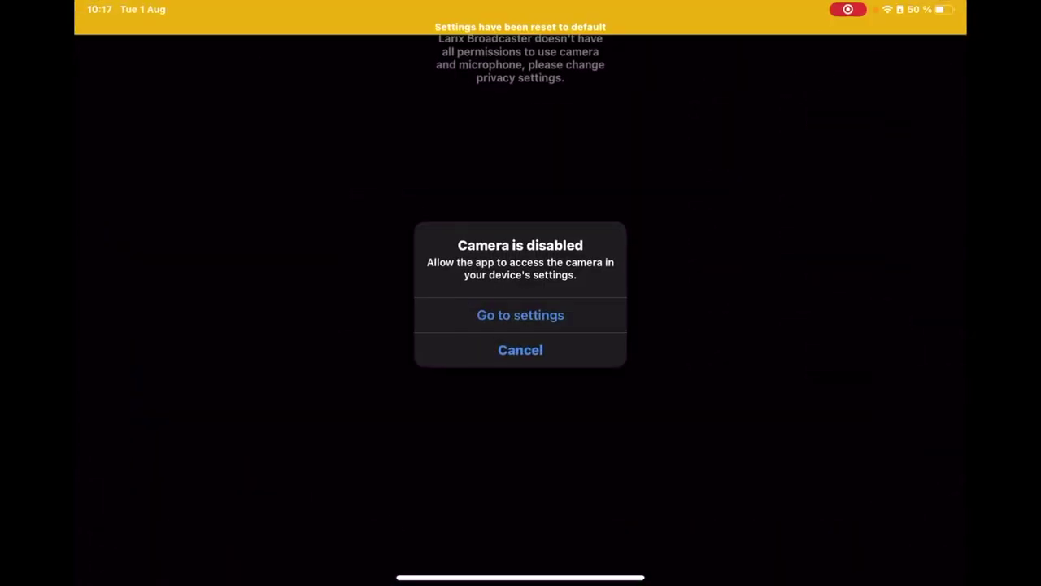
left_click(520, 315)
left_click(916, 141)
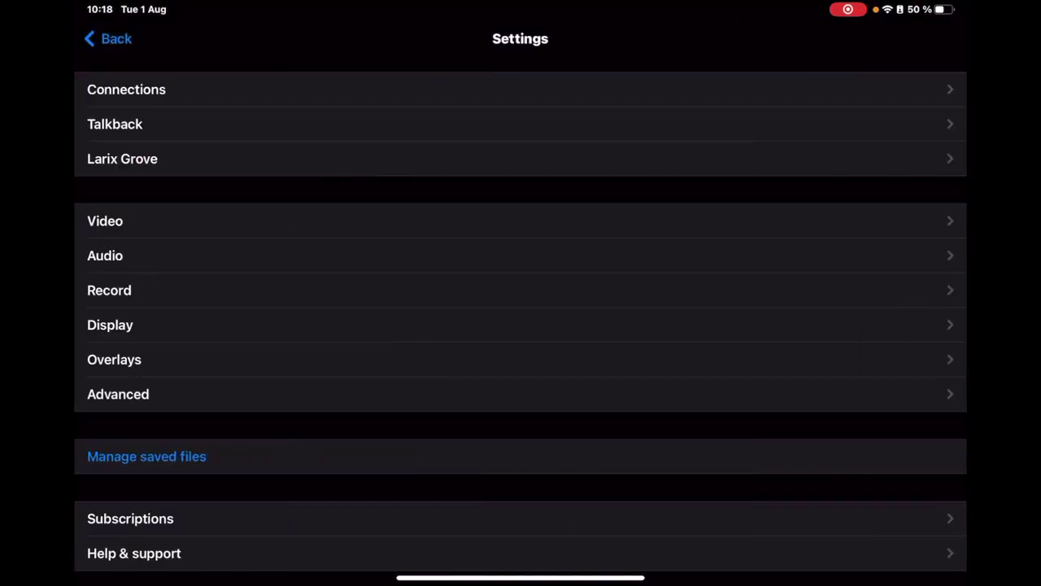
Subscribe to the $9.99/month Premium plan and confirm the TestFlight test purchase
left_click(130, 519)
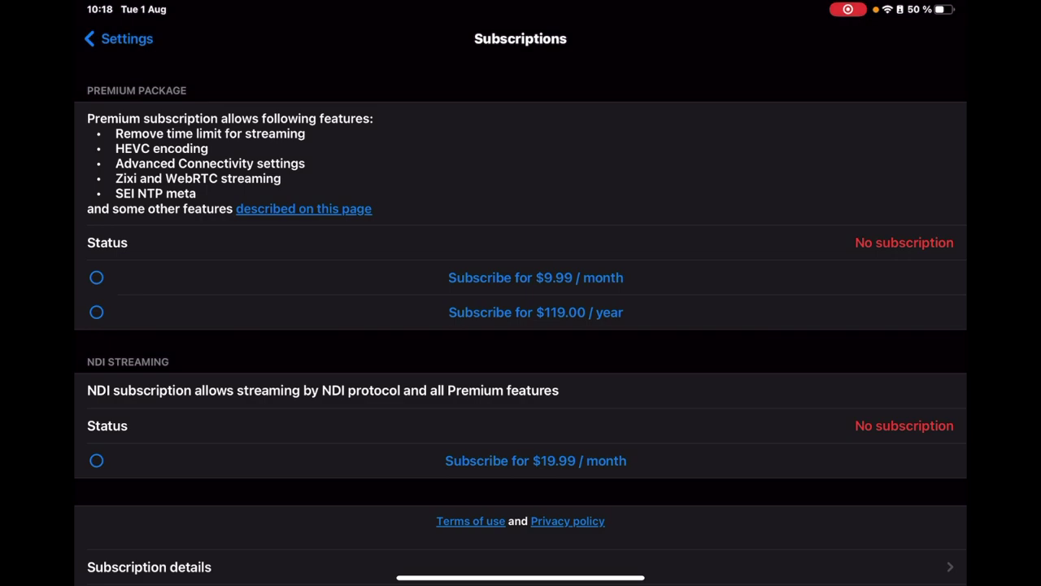
left_click(520, 287)
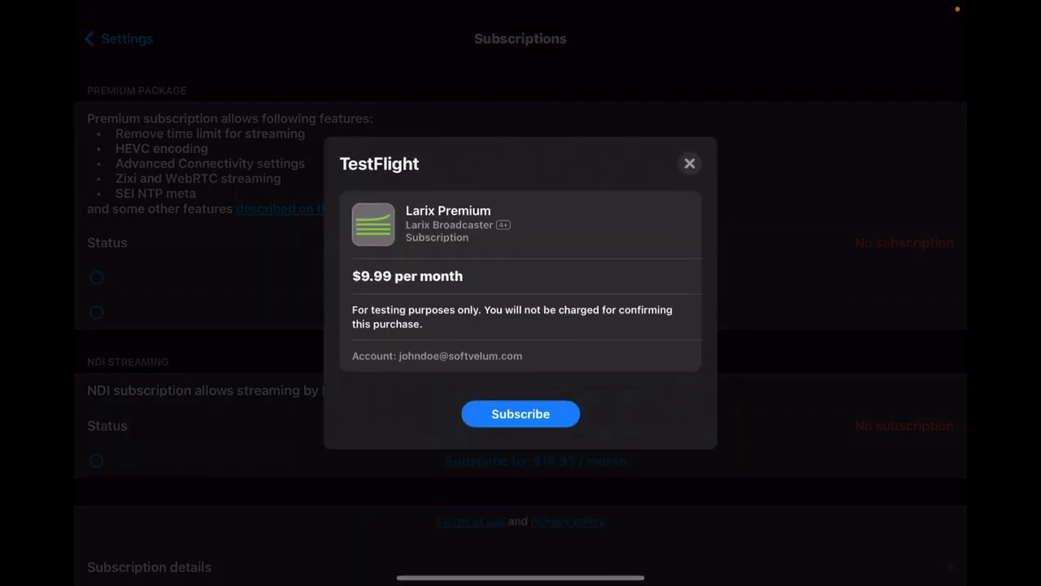
left_click(521, 414)
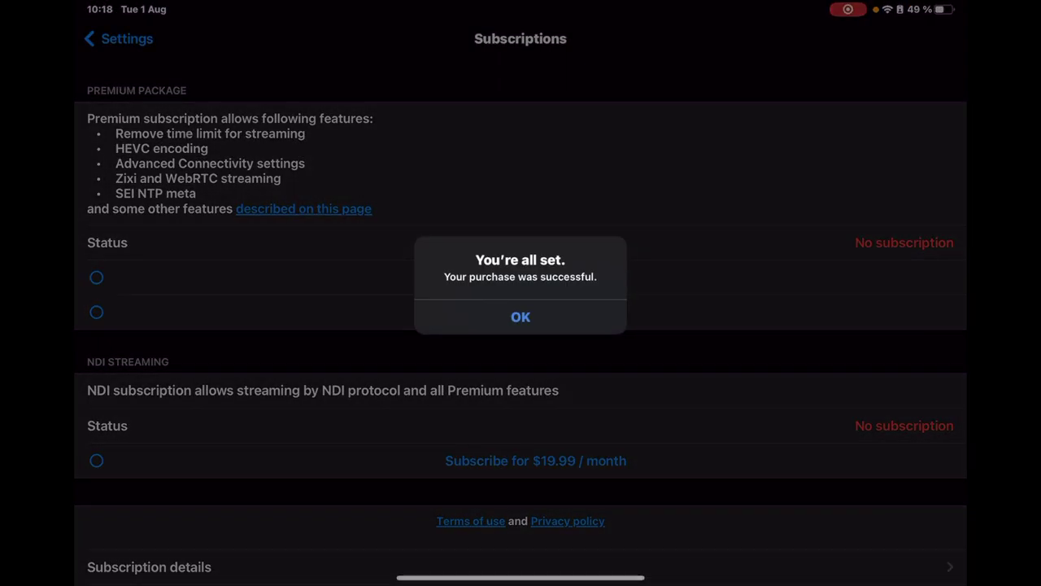
left_click(521, 316)
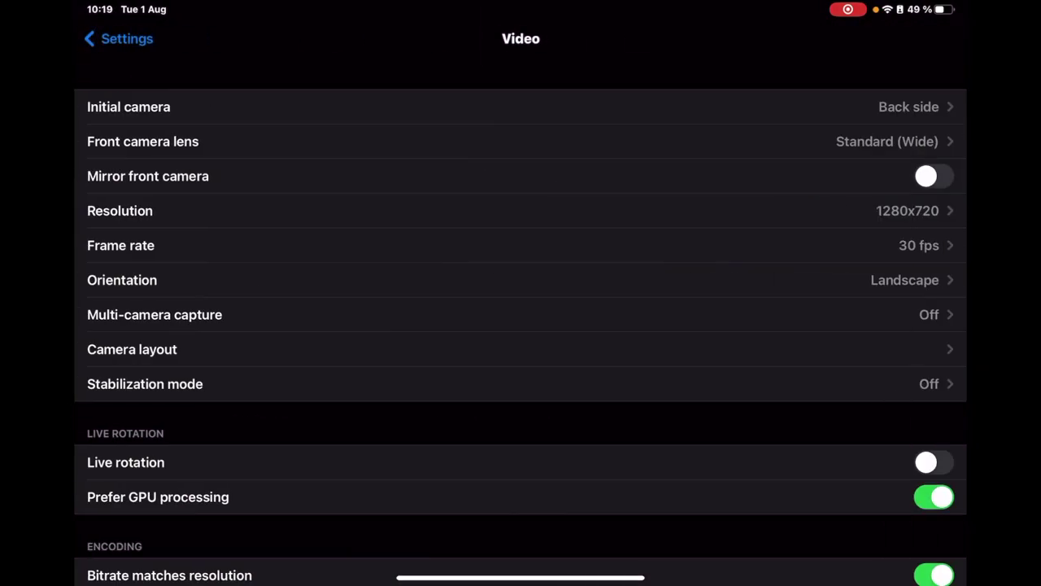
Change the video encoding Format from H.264 to HEVC, then go back to Settings
scroll(520, 325, "down", 5)
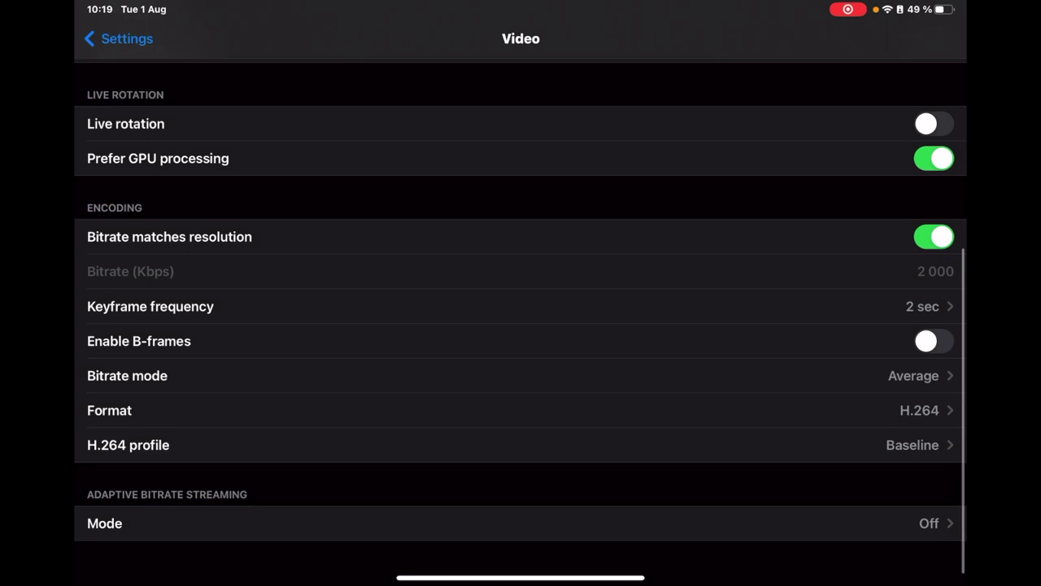
left_click(521, 410)
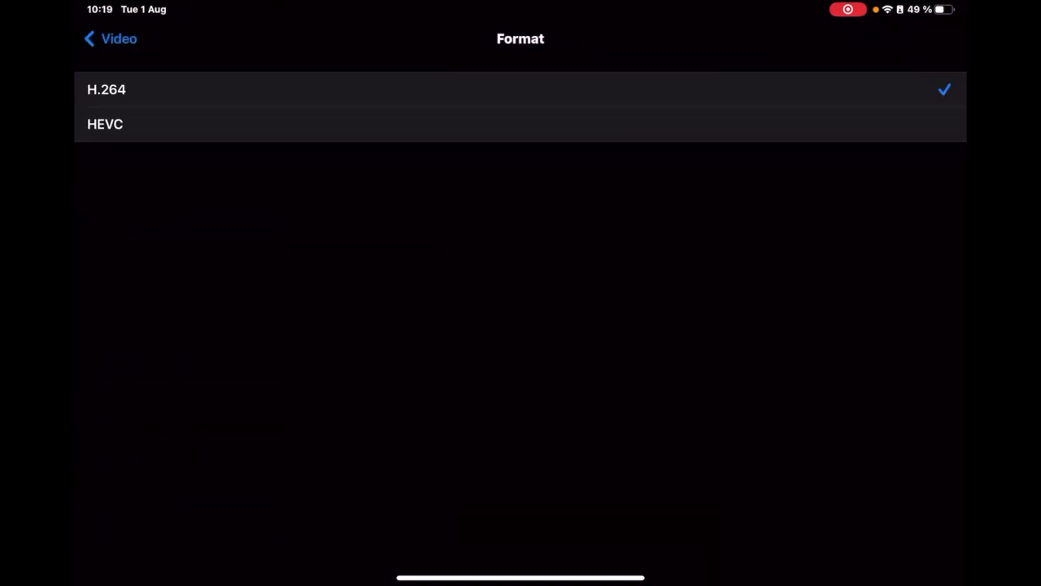
left_click(105, 124)
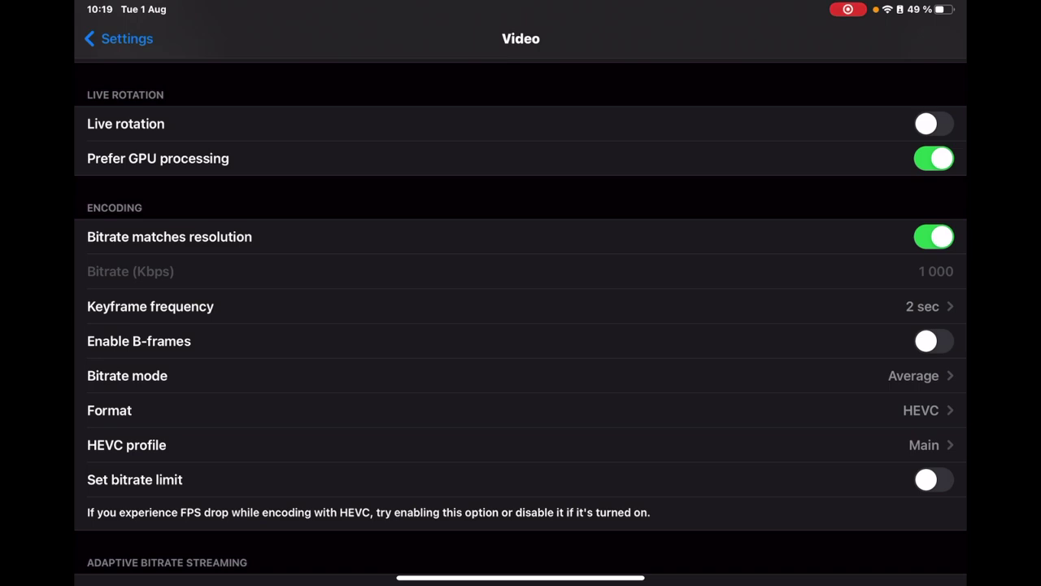
left_click(118, 38)
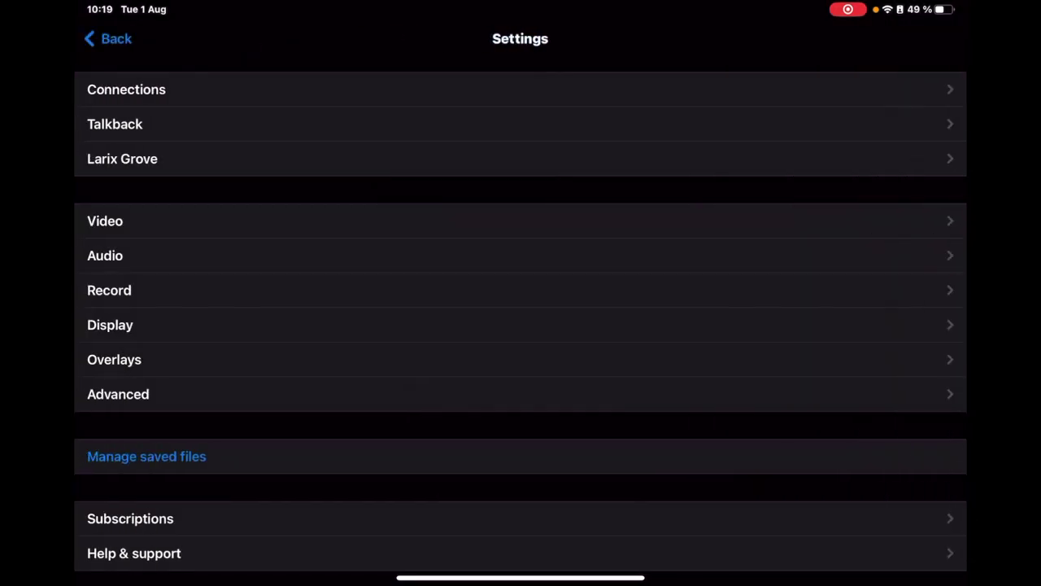
Keep Advanced > RTMP HEVC spec set to Enhanced RTMP and return to Settings
left_click(113, 393)
left_click(142, 403)
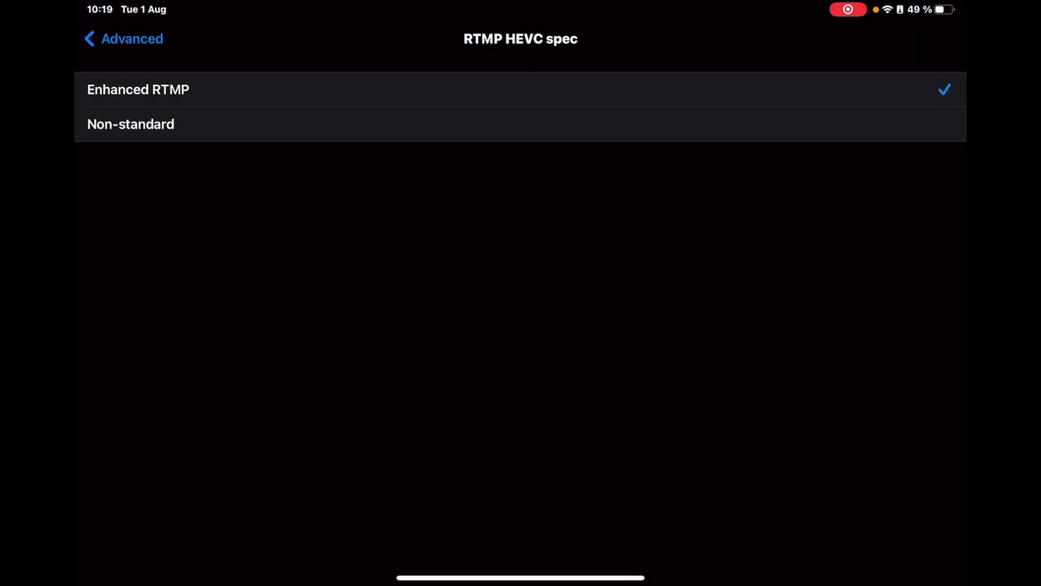
left_click(139, 90)
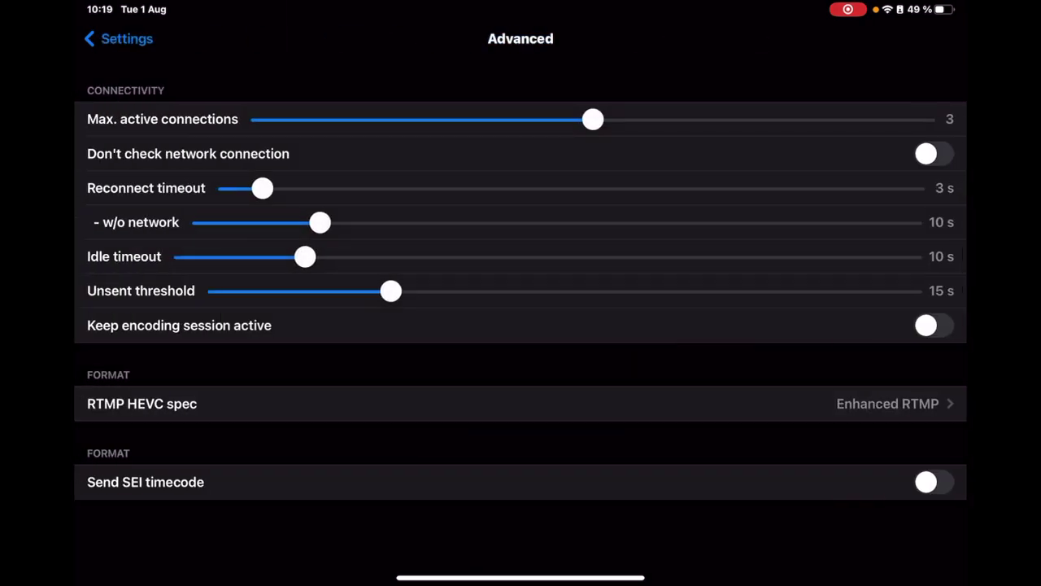
left_click(120, 38)
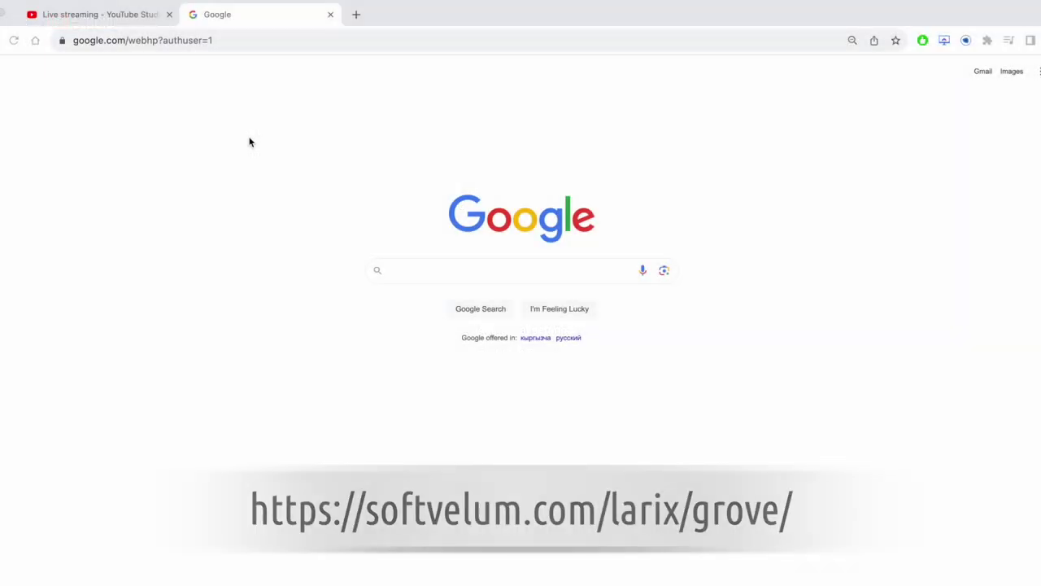
Load softvelum.com/larix/grove in a new tab and scroll down to its URL wizard
left_click(236, 40)
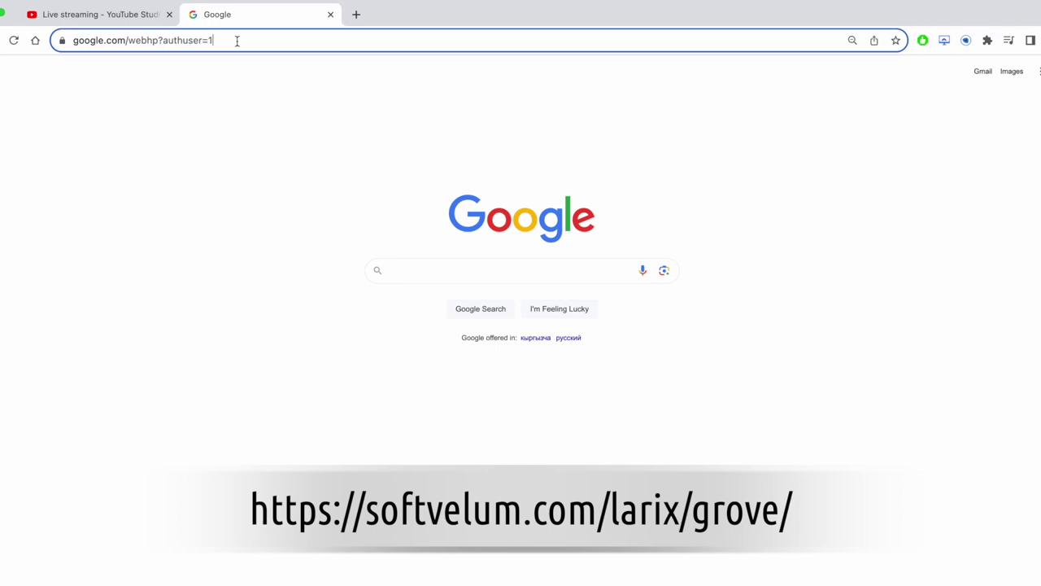
type("lar")
key("Return")
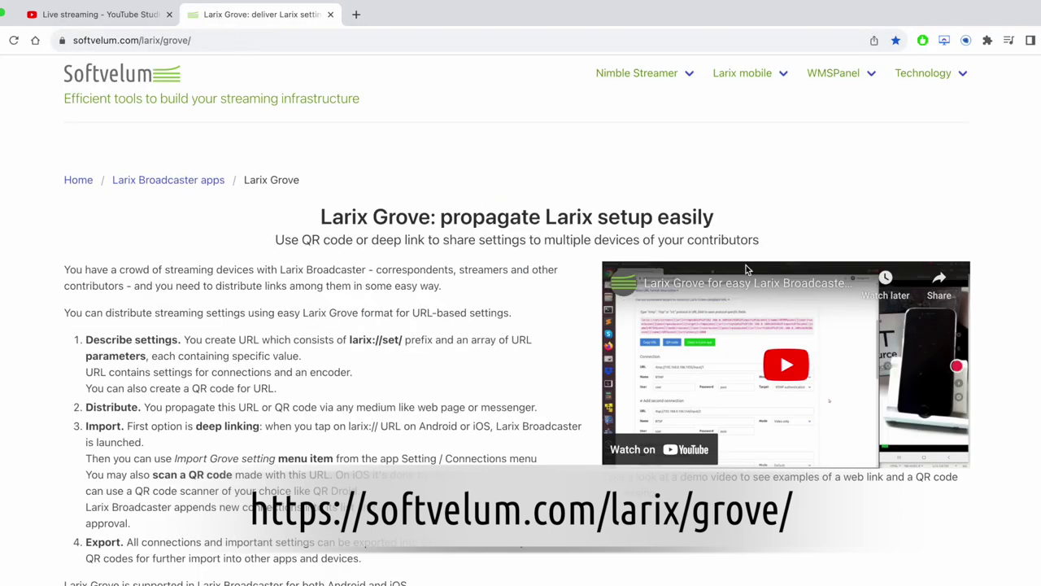
scroll(351, 302, "down", 10)
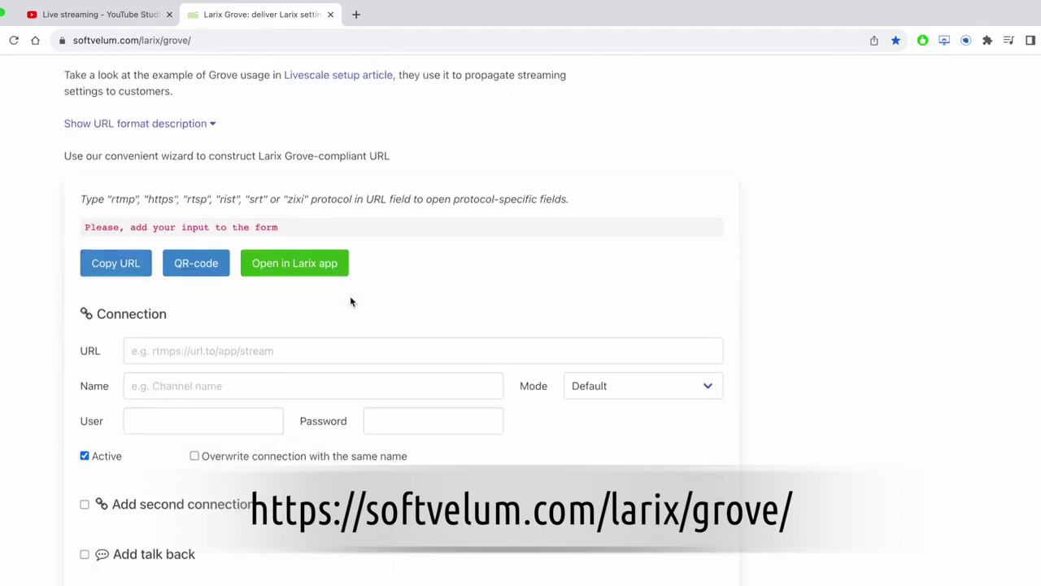
scroll(352, 302, "down", 9)
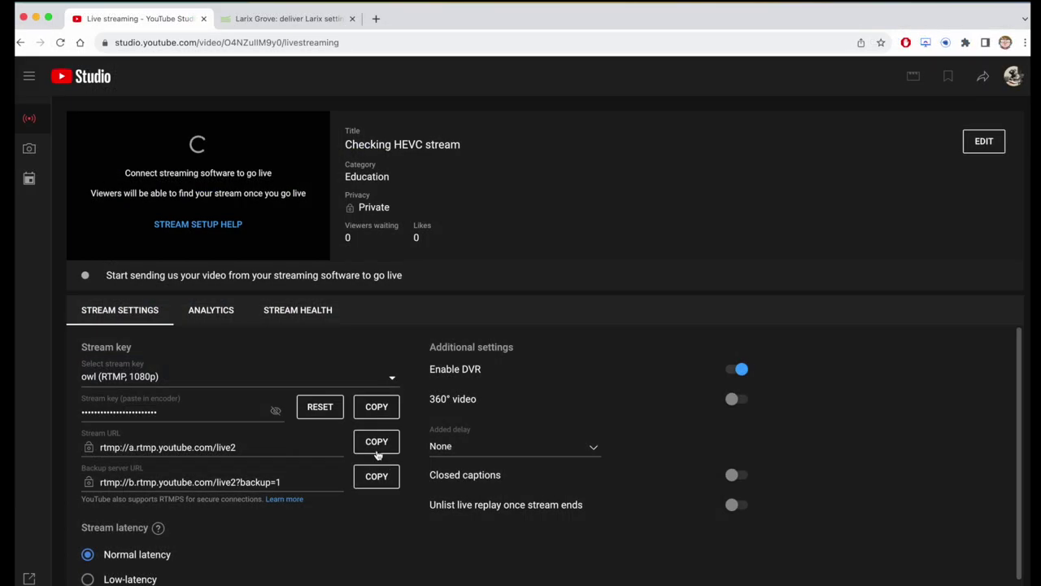
Paste YouTube's RTMP server URL into the Grove connection URL field
left_click(377, 450)
left_click(301, 24)
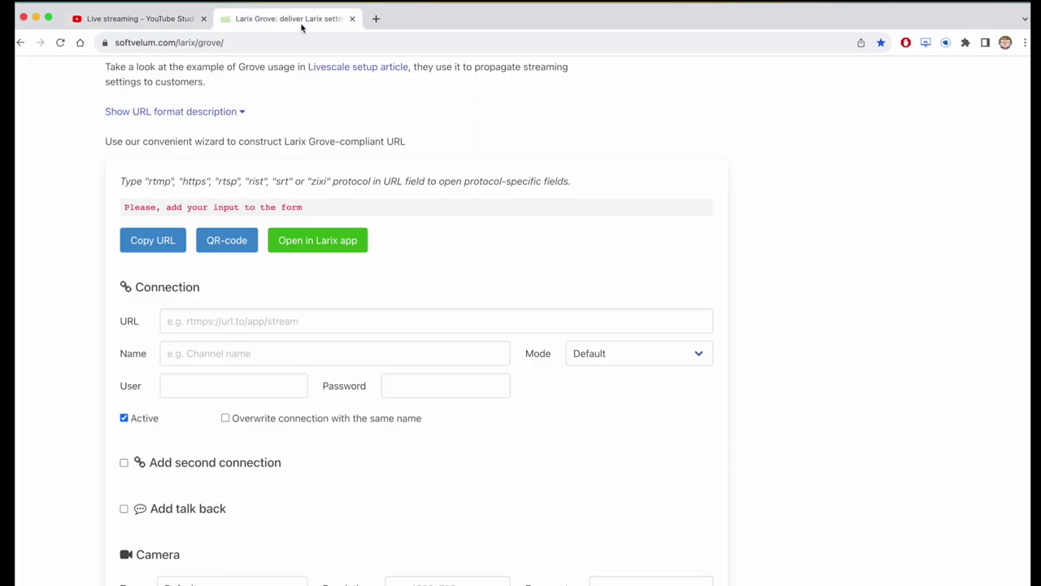
left_click(243, 321)
key("super+v")
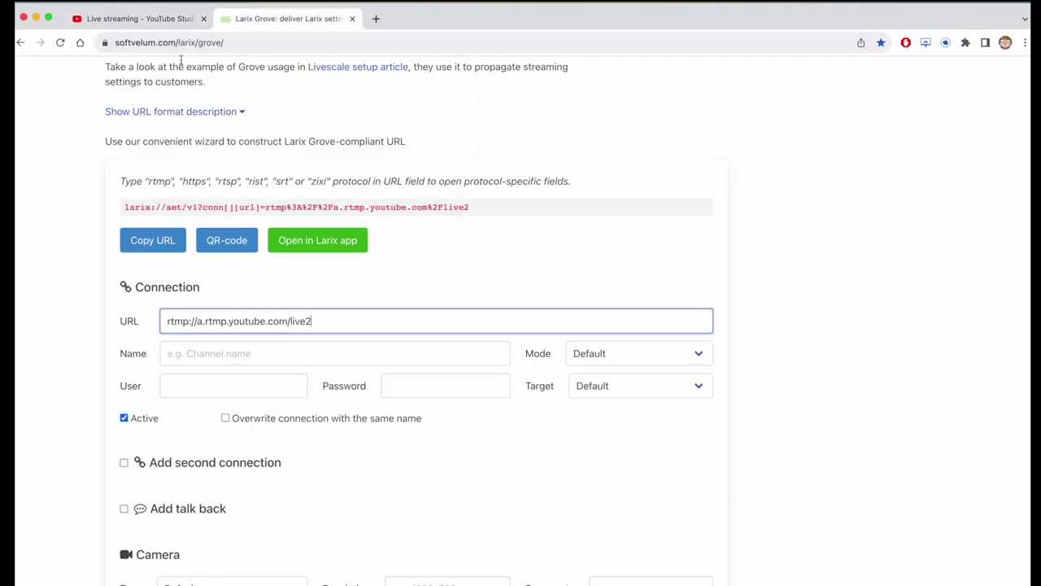
Append the YouTube stream key to the URL and name the connection 'My YT RTMP HEVC stream'
left_click(157, 24)
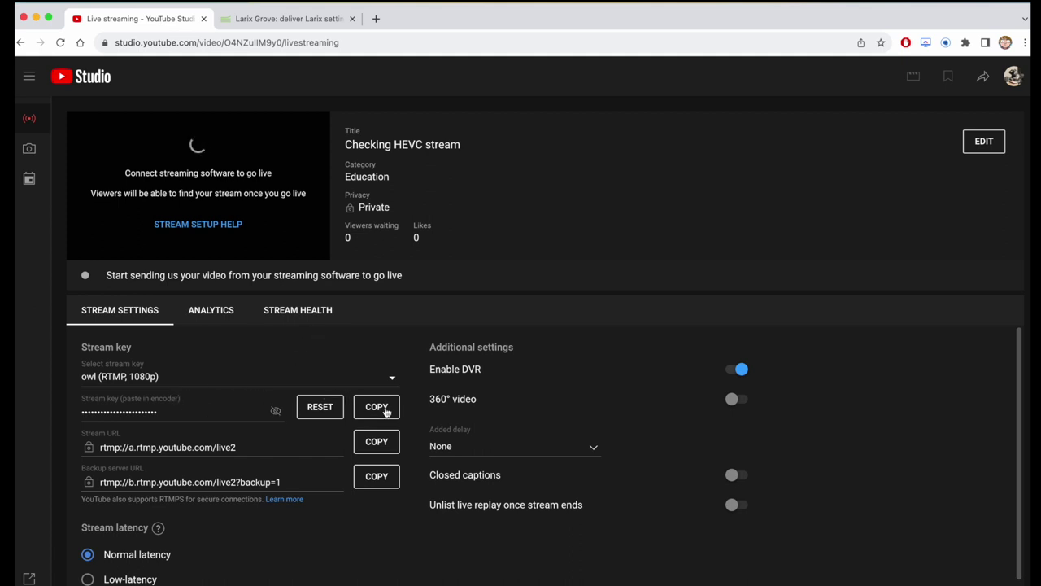
left_click(377, 407)
left_click(289, 18)
key("super+v")
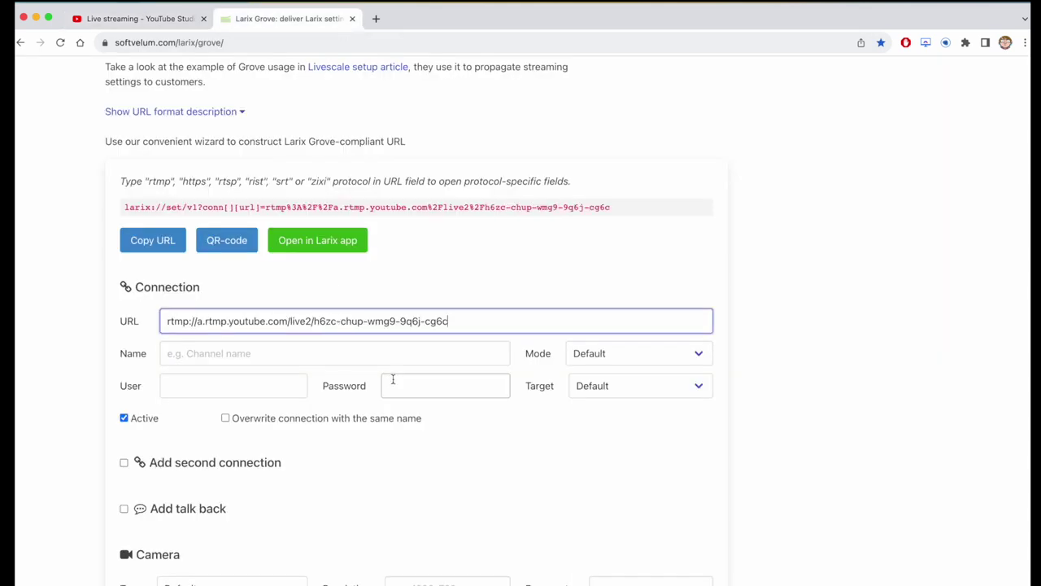
left_click(262, 353)
type("My ")
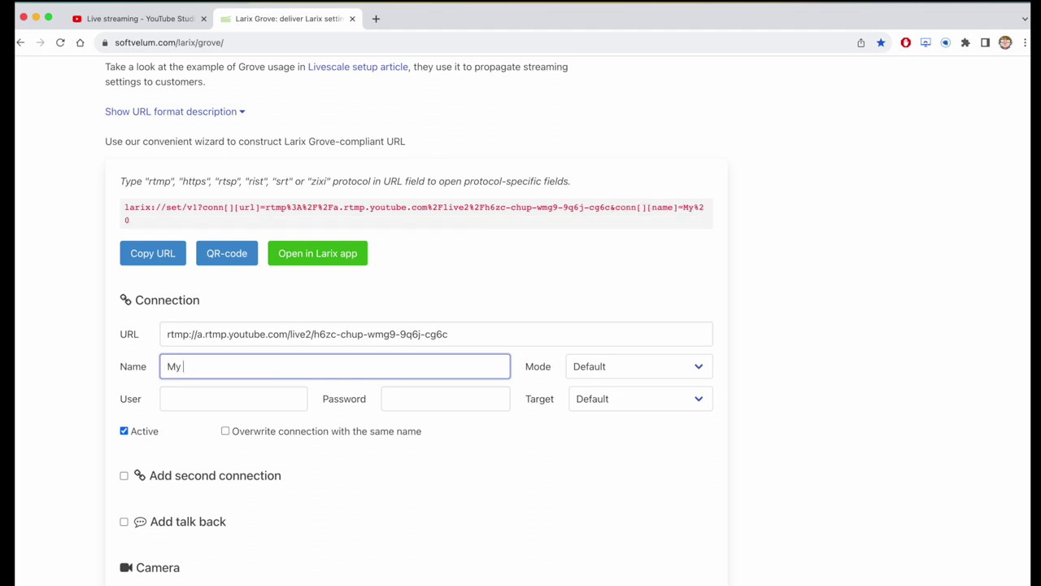
type("YT RTMP HEVC stream")
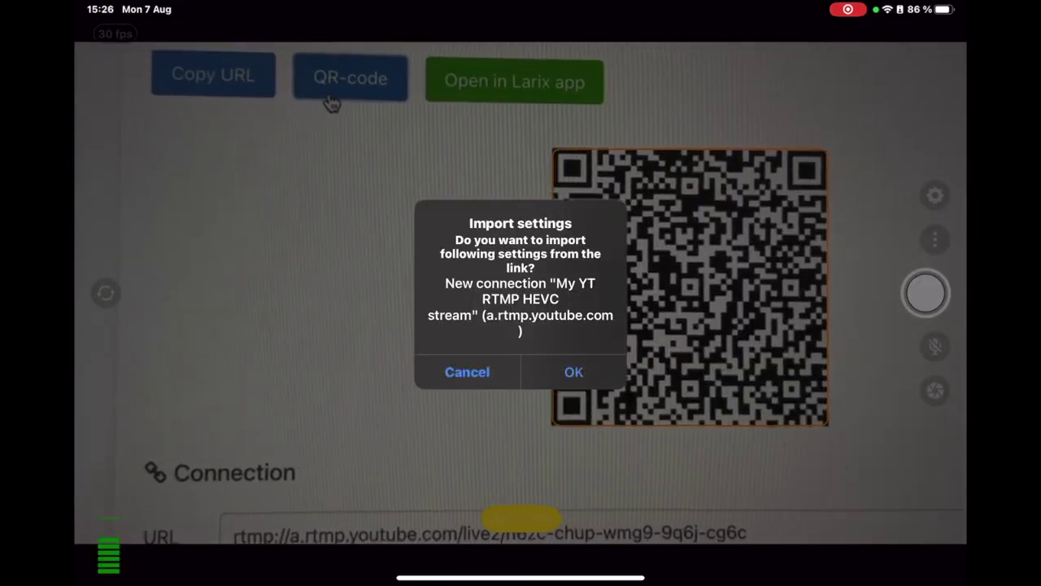
Accept the imported connection, then open its details from Settings > Connections via Edit
left_click(574, 372)
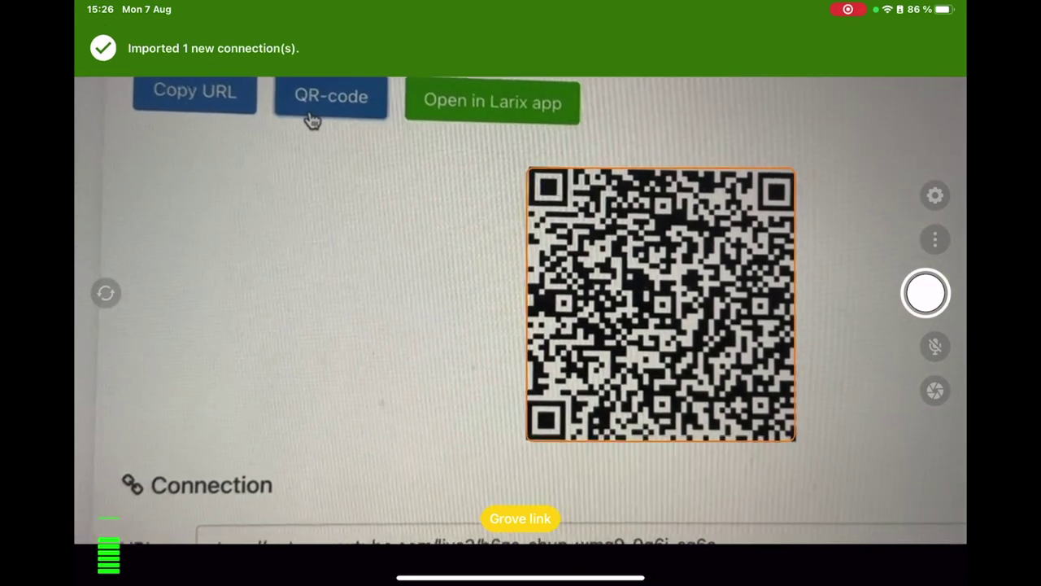
left_click(934, 195)
left_click(127, 89)
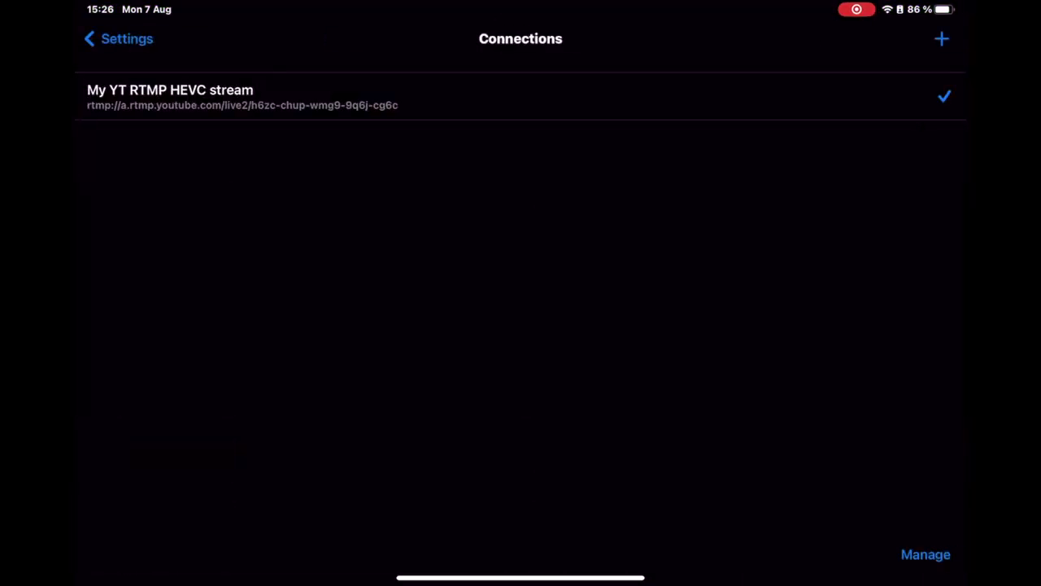
left_click_drag(732, 96, 602, 96)
left_click(871, 95)
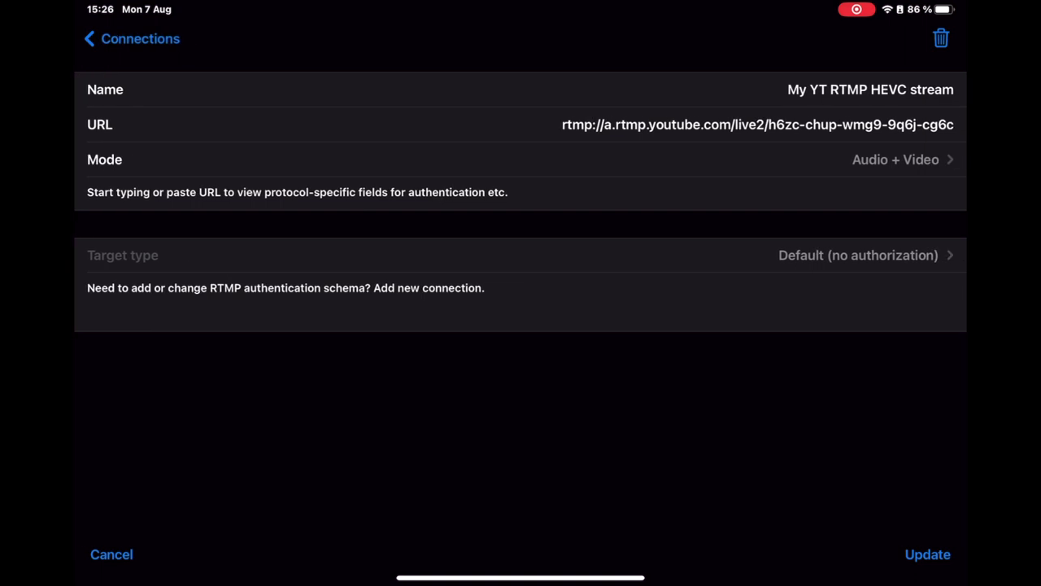
Create a new connection named 'Manual connection' with the pasted YouTube RTMP URL and stream key
left_click(112, 554)
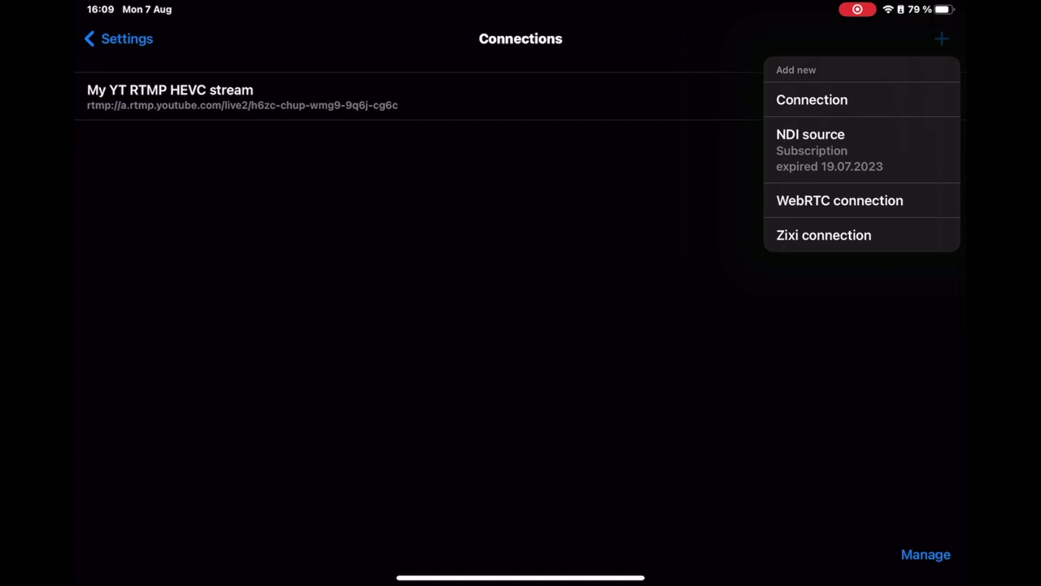
left_click(811, 99)
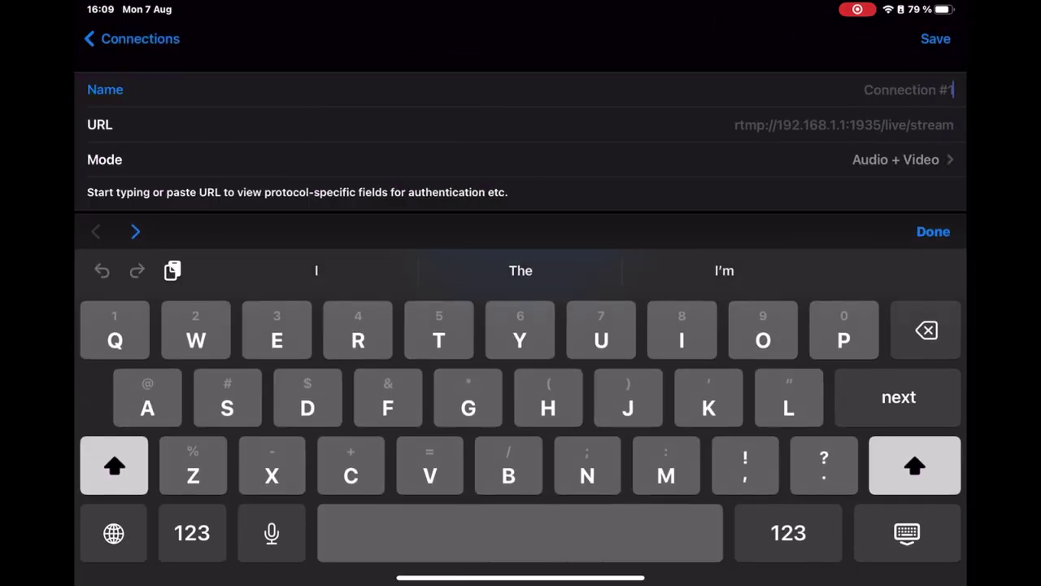
type("Manual ")
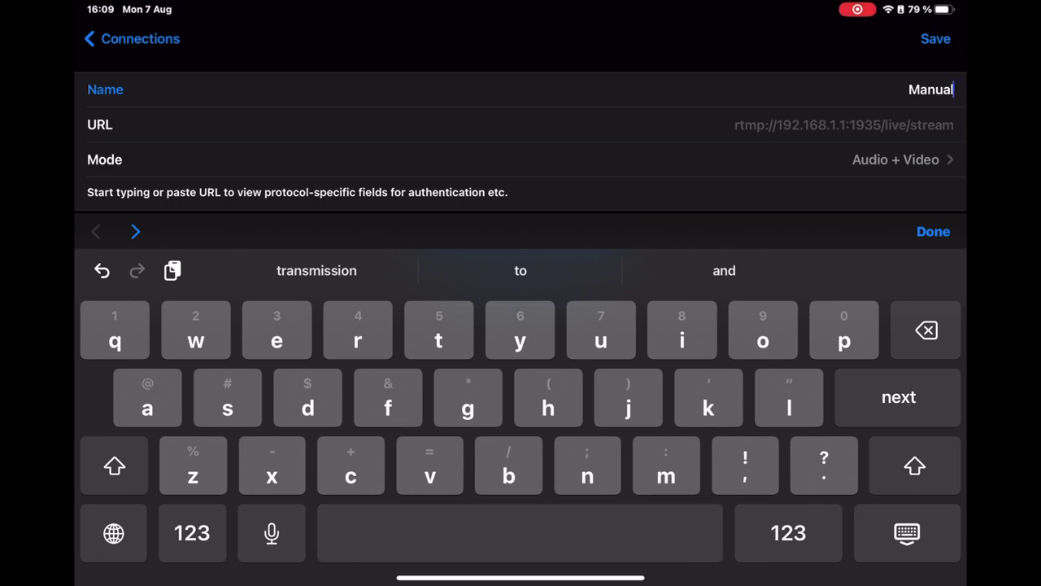
type(" connectio")
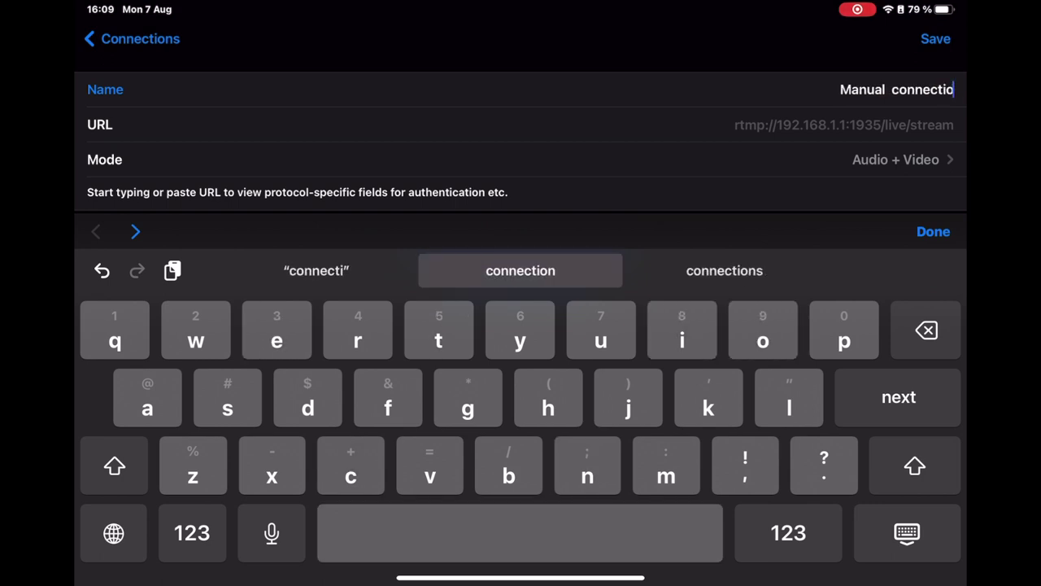
type("n")
key("Return")
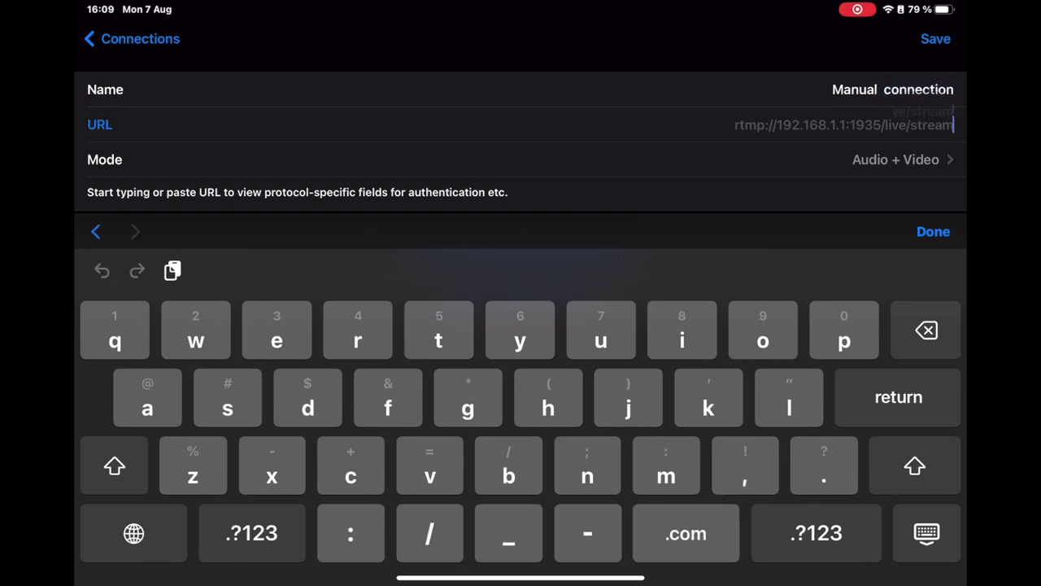
left_click(953, 124)
left_click(881, 88)
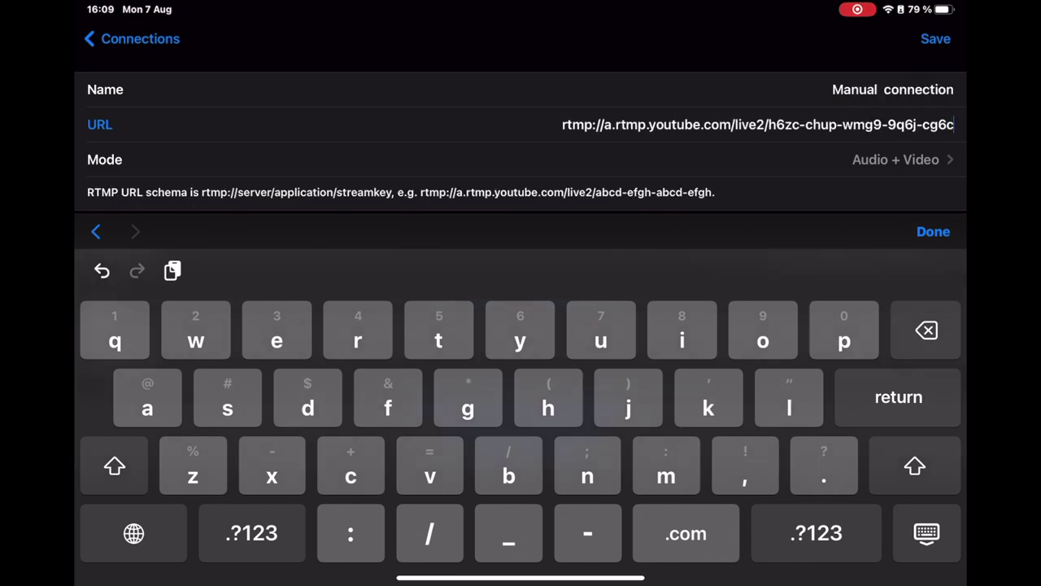
left_click(933, 231)
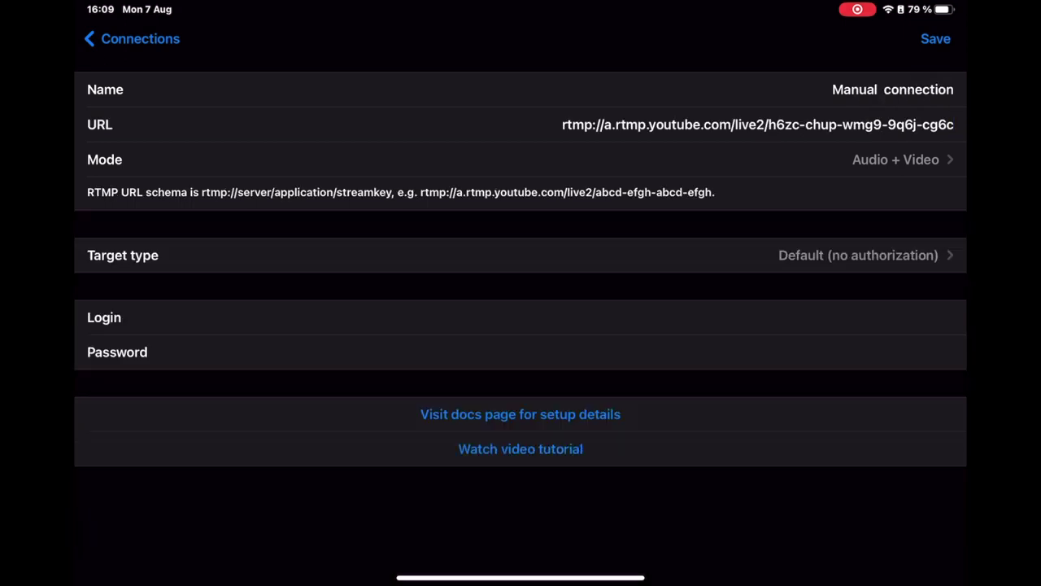
Save it, keep My YT RTMP HEVC stream as the active connection, and return to Settings
left_click(936, 38)
left_click(521, 144)
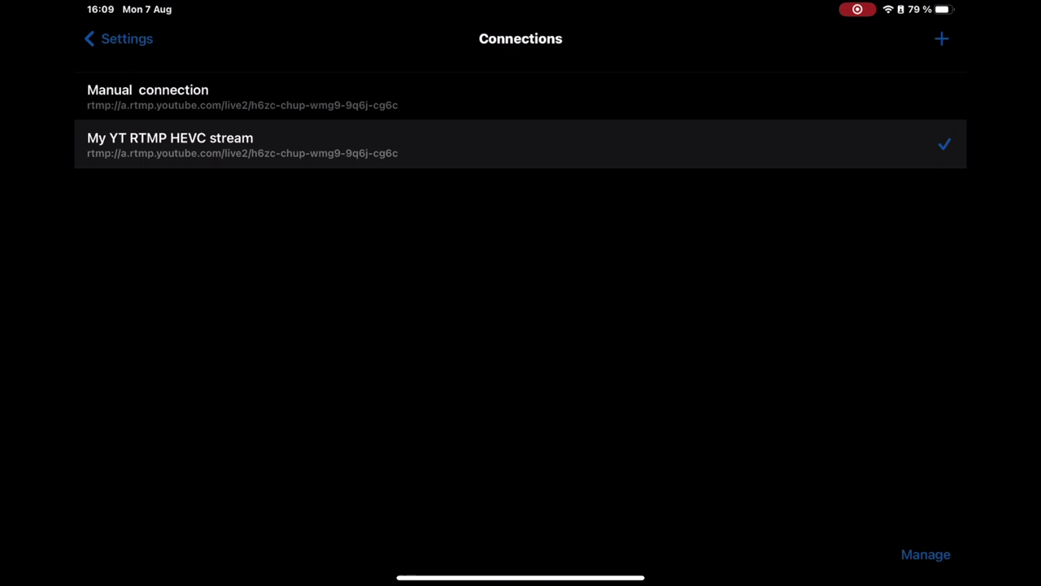
left_click(118, 38)
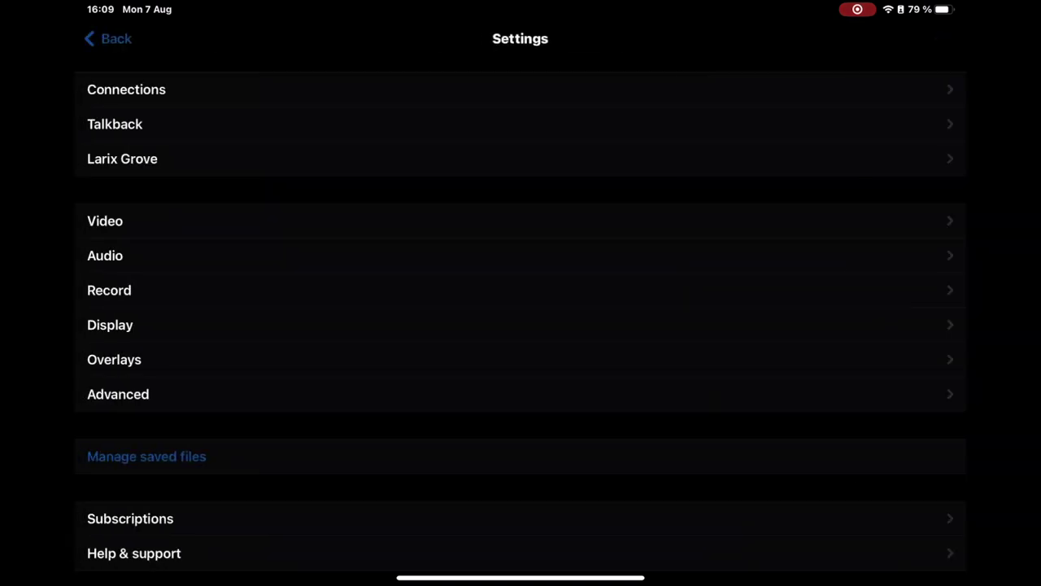
Exit Settings to the camera preview and start the live broadcast to YouTube
left_click(108, 38)
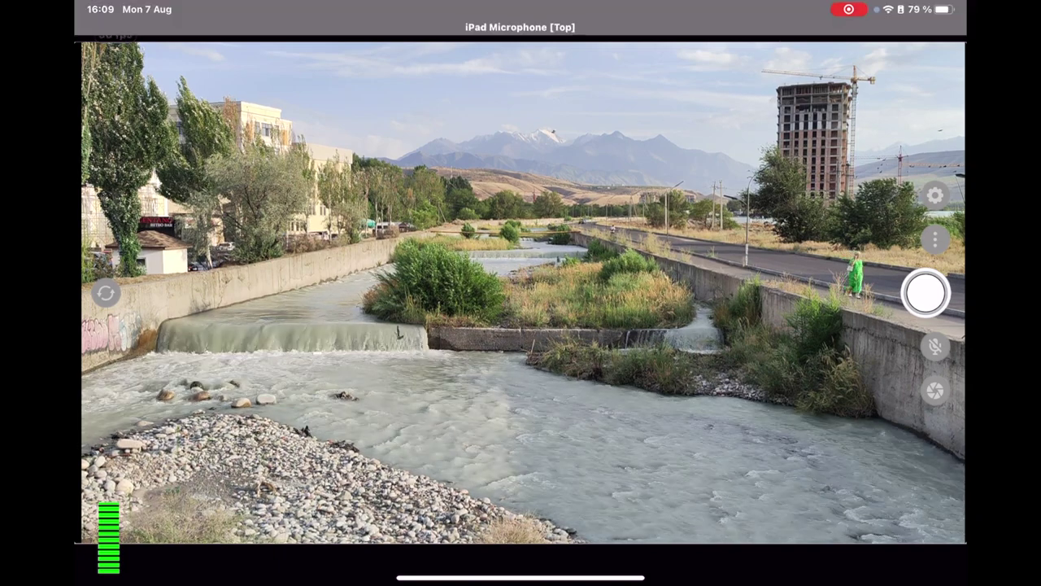
left_click(926, 293)
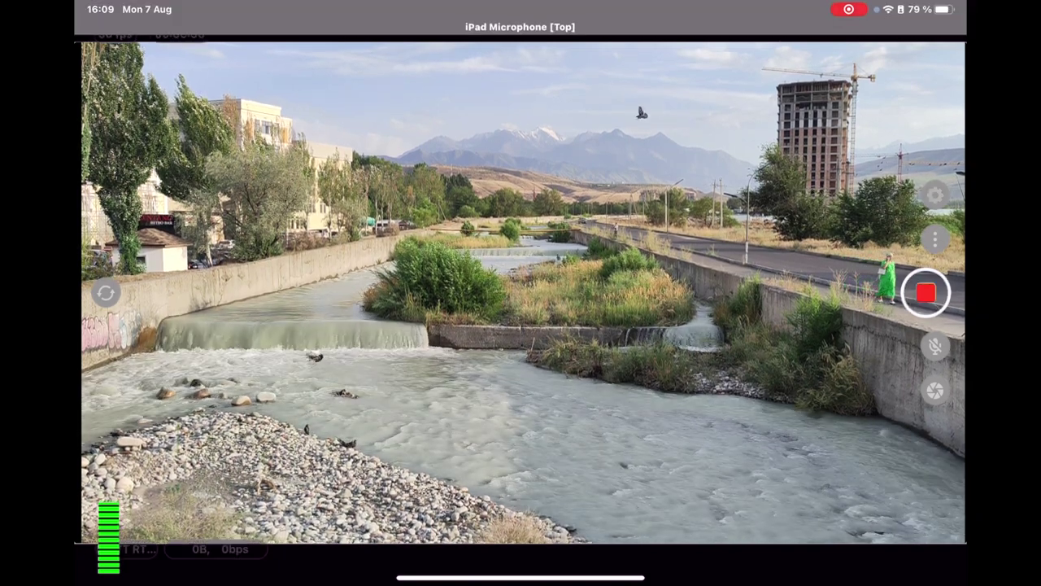